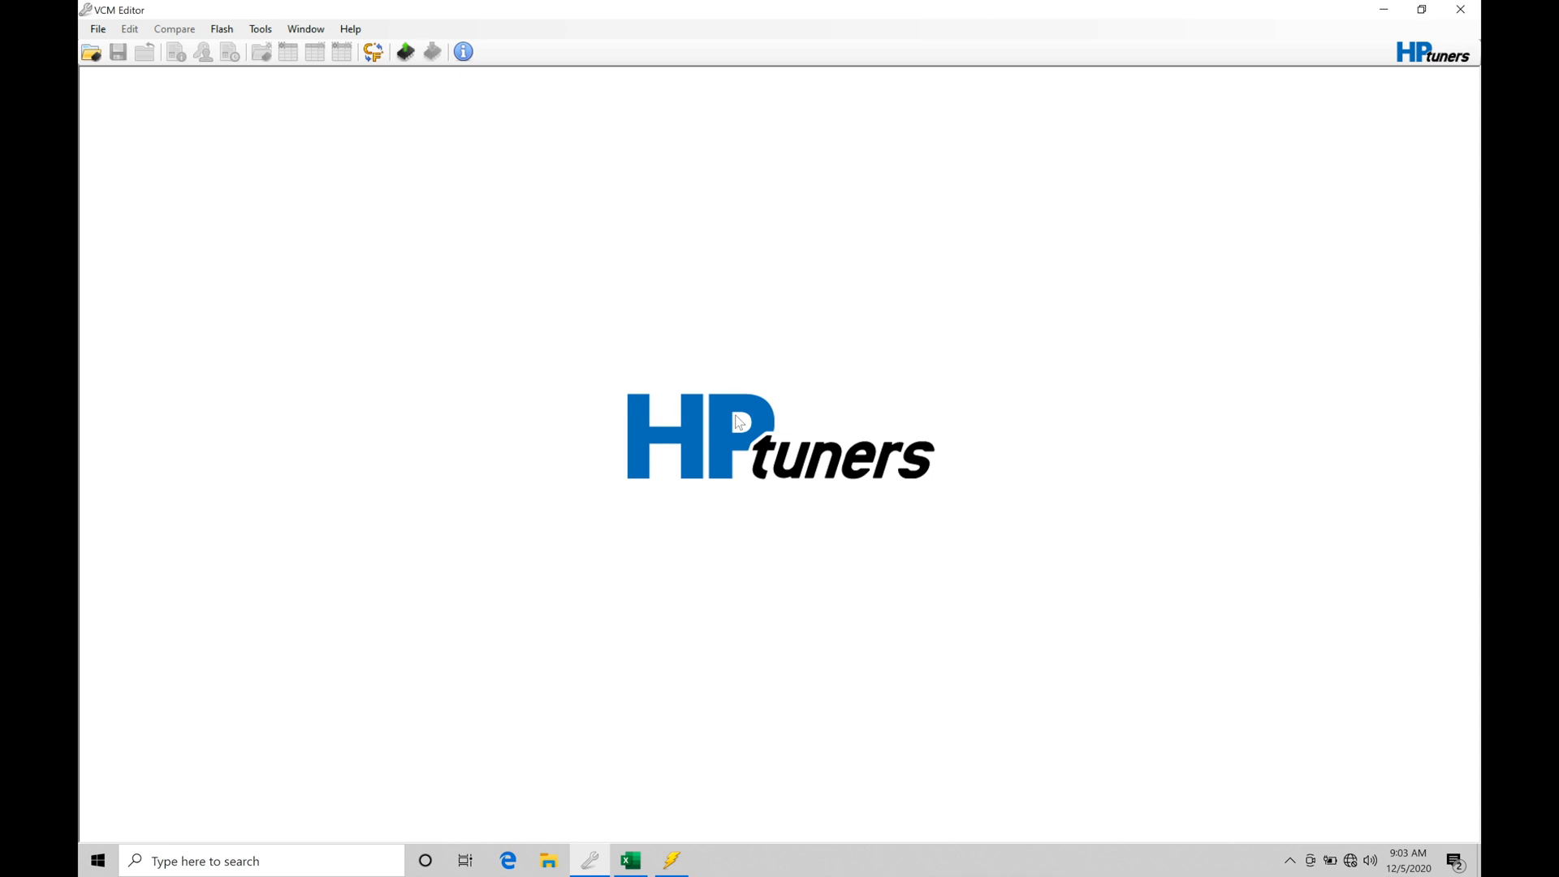
Browse from the Desktop into HP Tuners 2005-10 Mustang > Calibration File Examples
{"action": "left_click", "coordinate": [92, 52]}
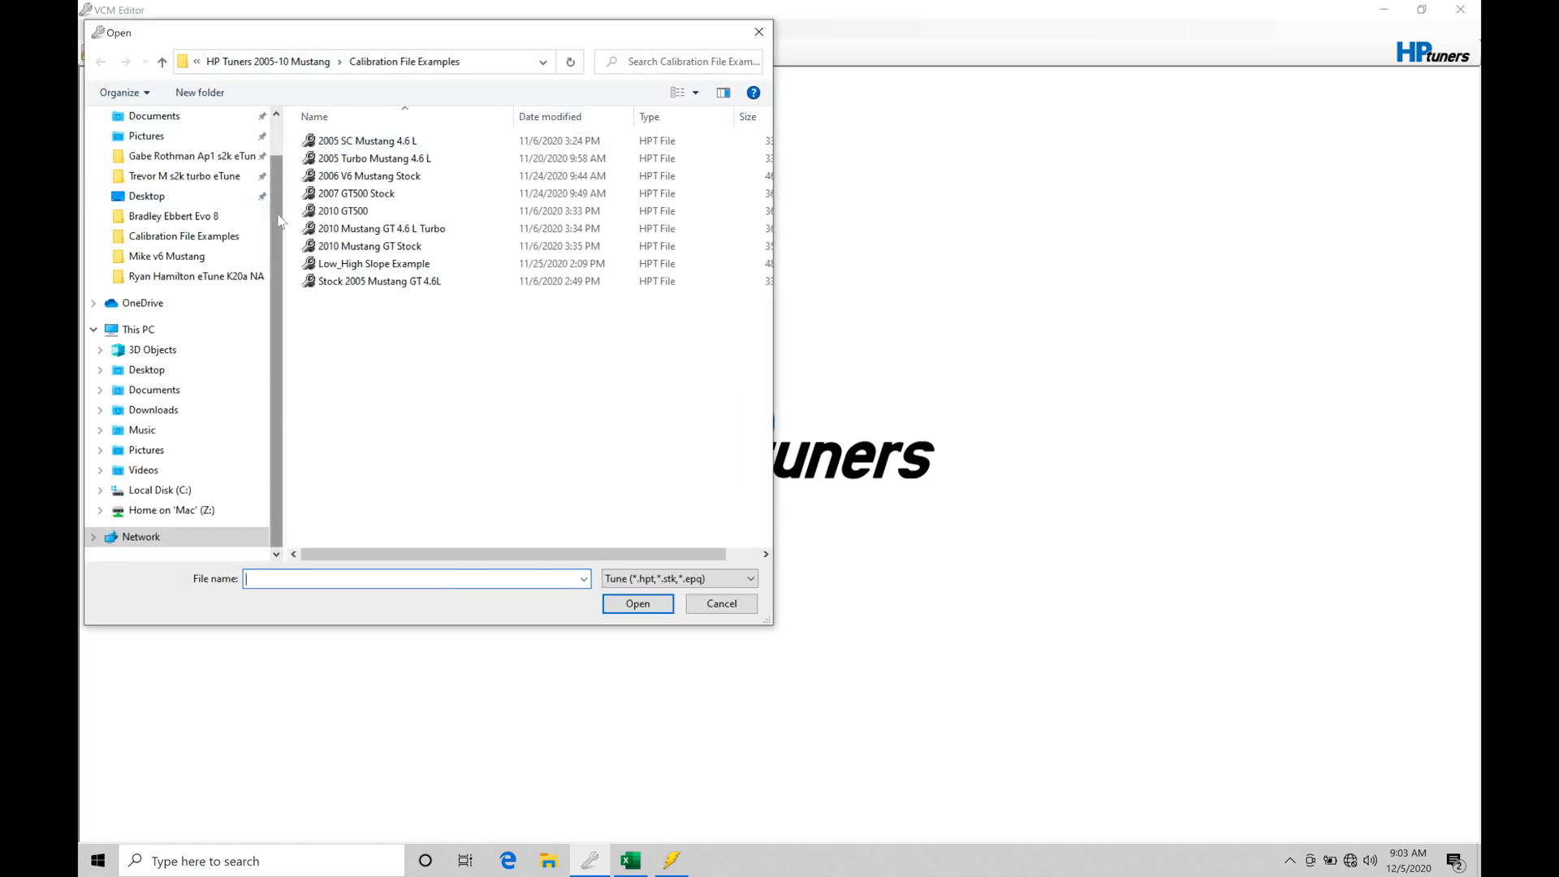
{"action": "scroll", "coordinate": [183, 244], "scroll_direction": "up", "scroll_amount": 2}
{"action": "left_click", "coordinate": [147, 249]}
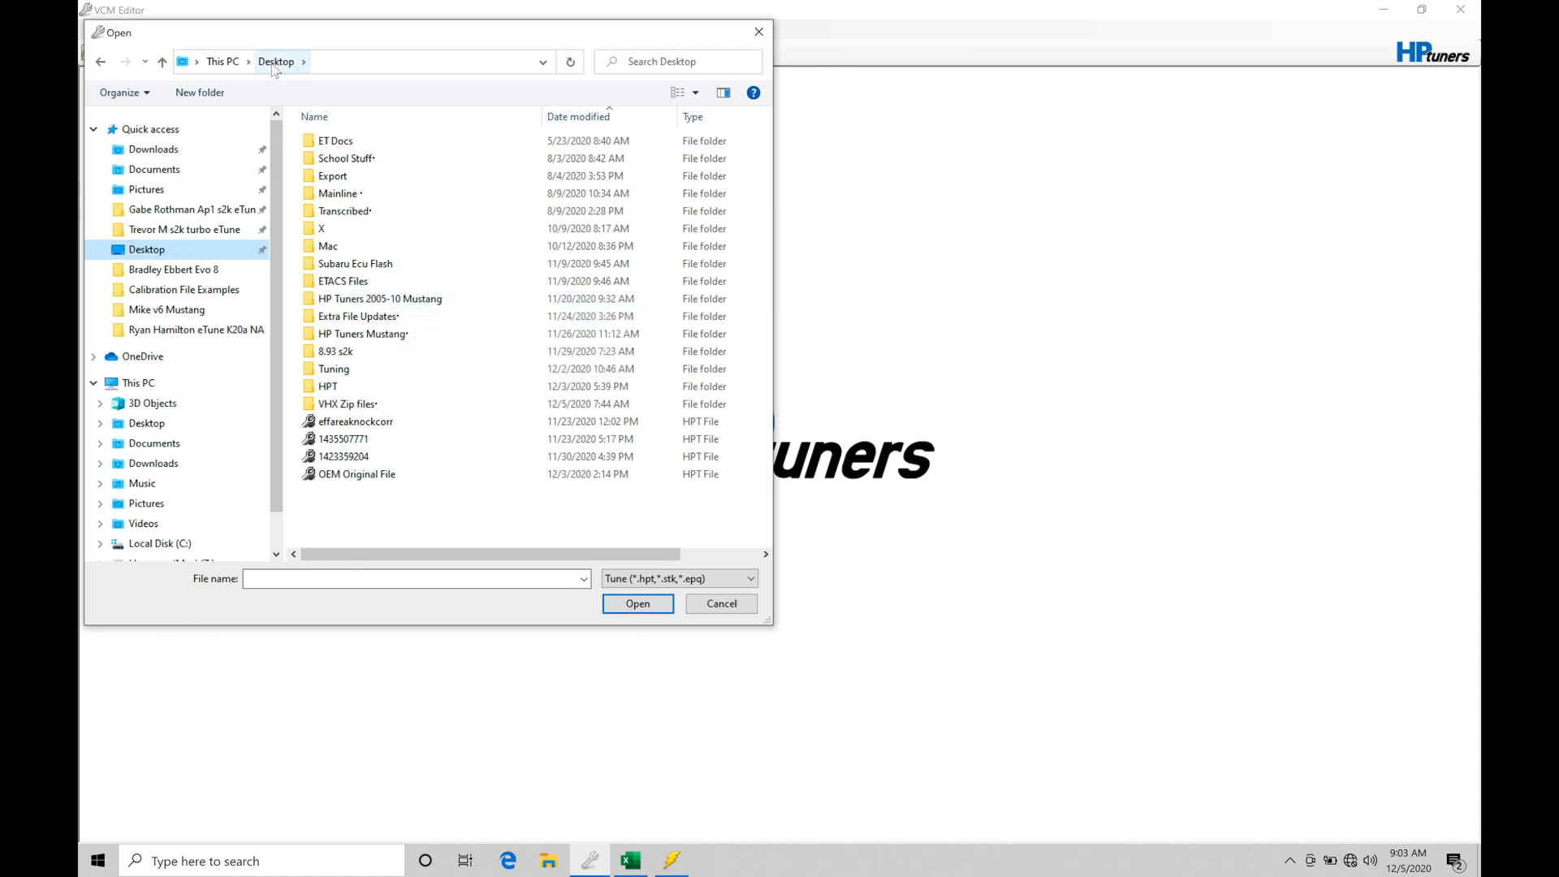
{"action": "double_click", "coordinate": [364, 301]}
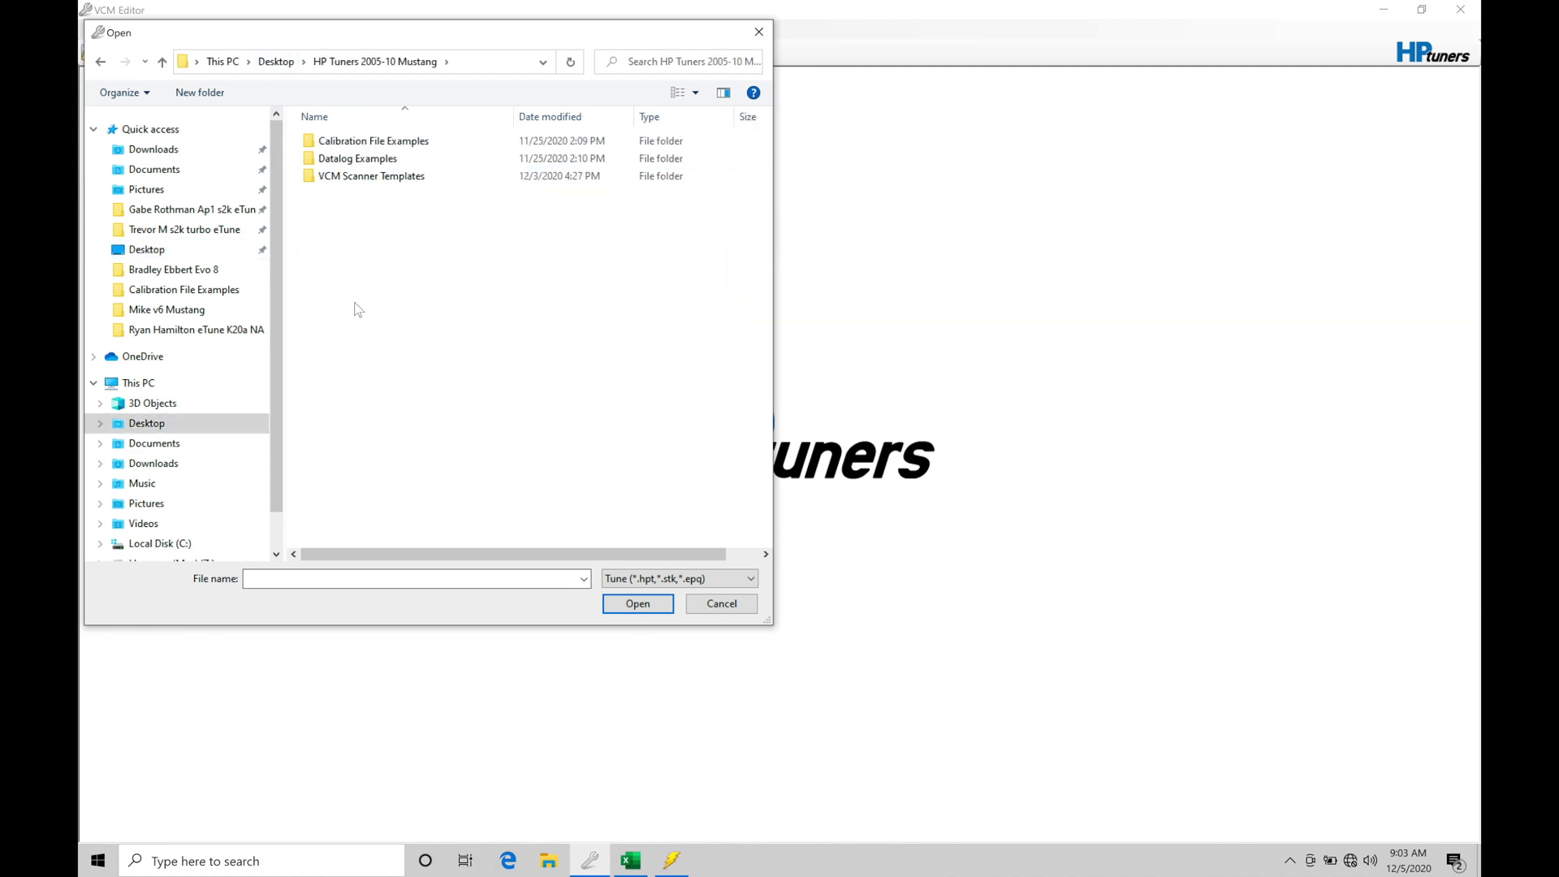
{"action": "left_click", "coordinate": [383, 143]}
{"action": "double_click", "coordinate": [385, 144]}
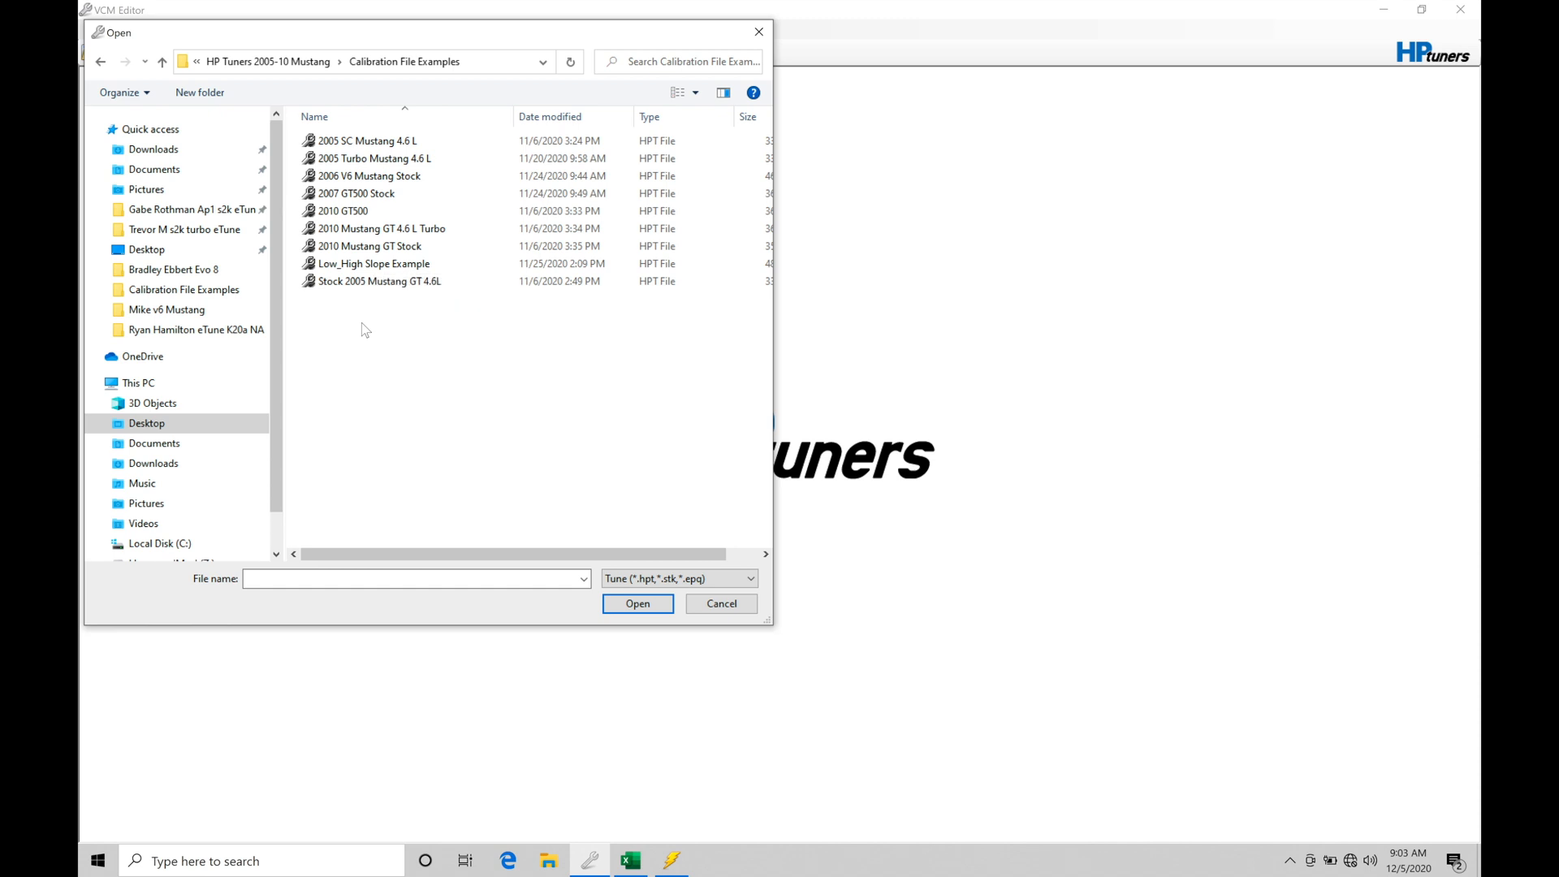
Select the Stock 2005 Mustang GT 4.6L tune (after briefly considering 2007 GT500 Stock) and load it
{"action": "left_click", "coordinate": [378, 281]}
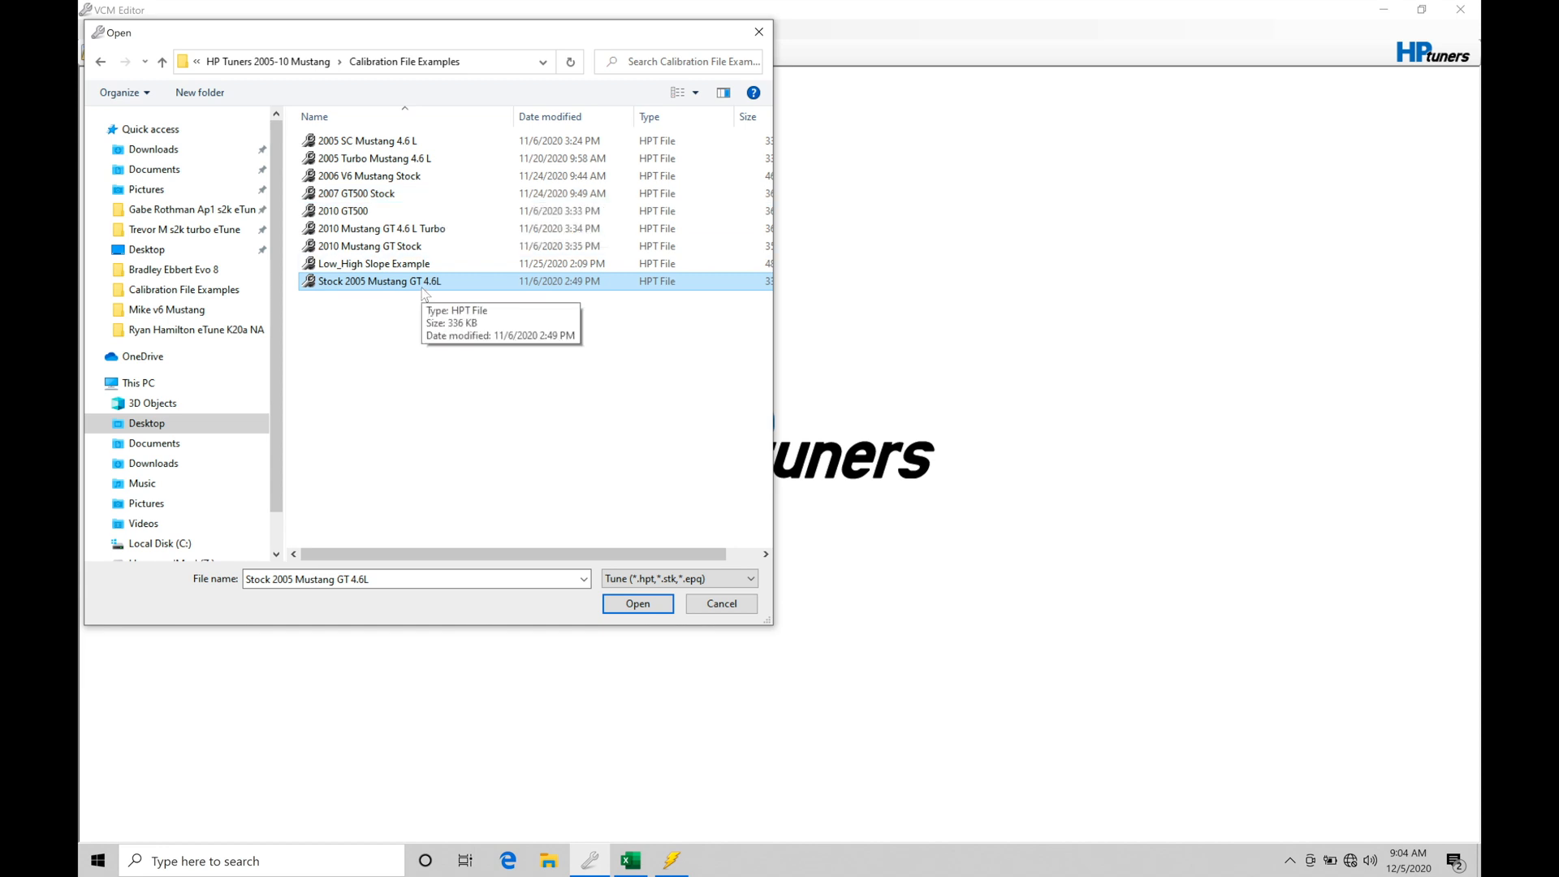
{"action": "left_click", "coordinate": [452, 194]}
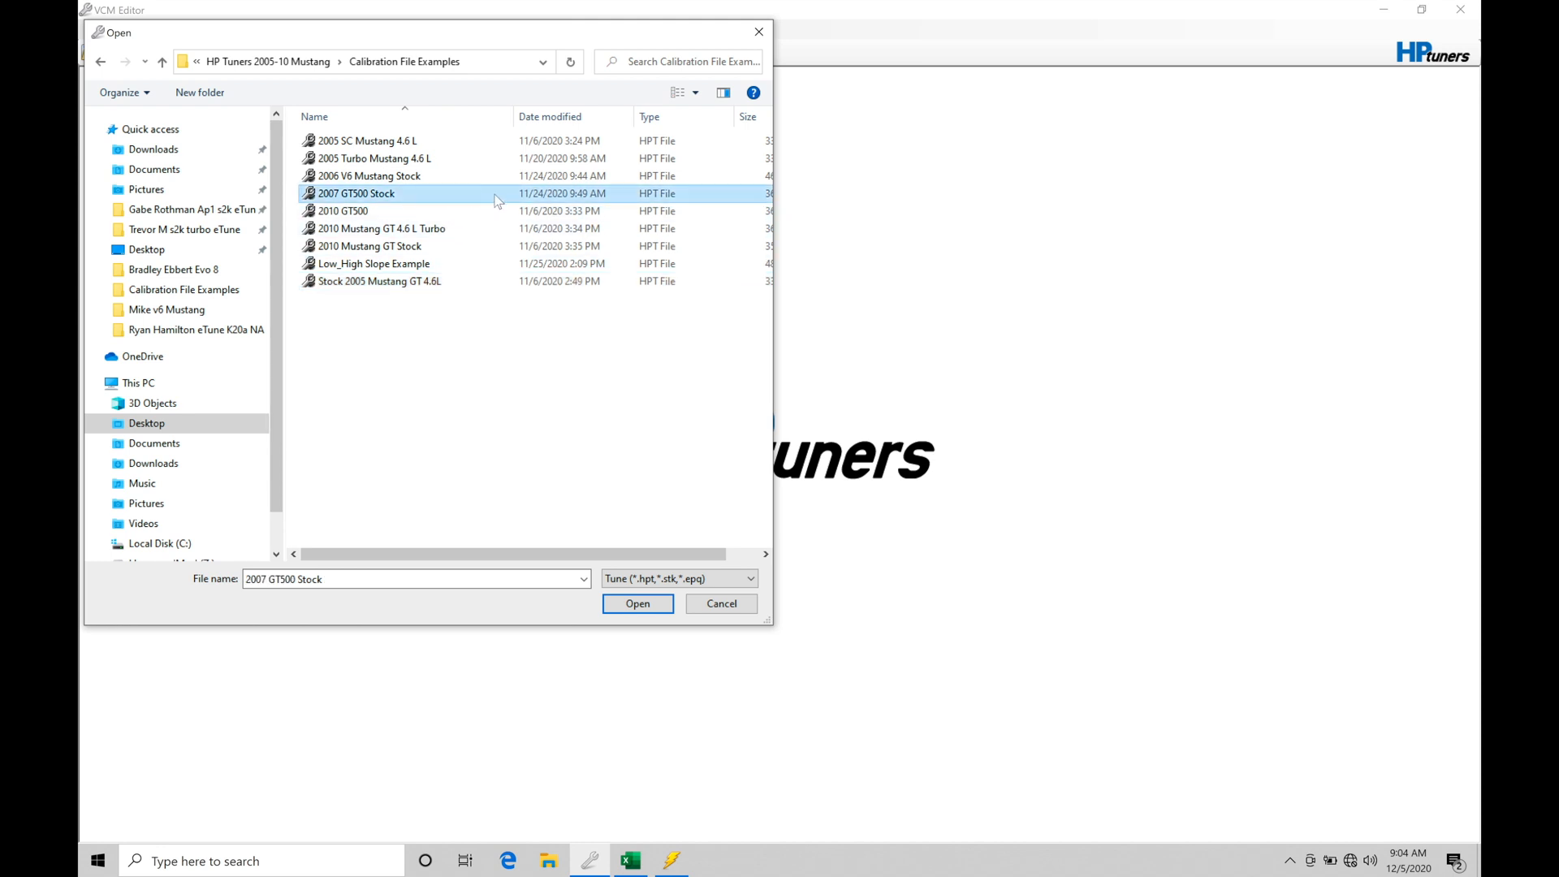
{"action": "left_click", "coordinate": [504, 279]}
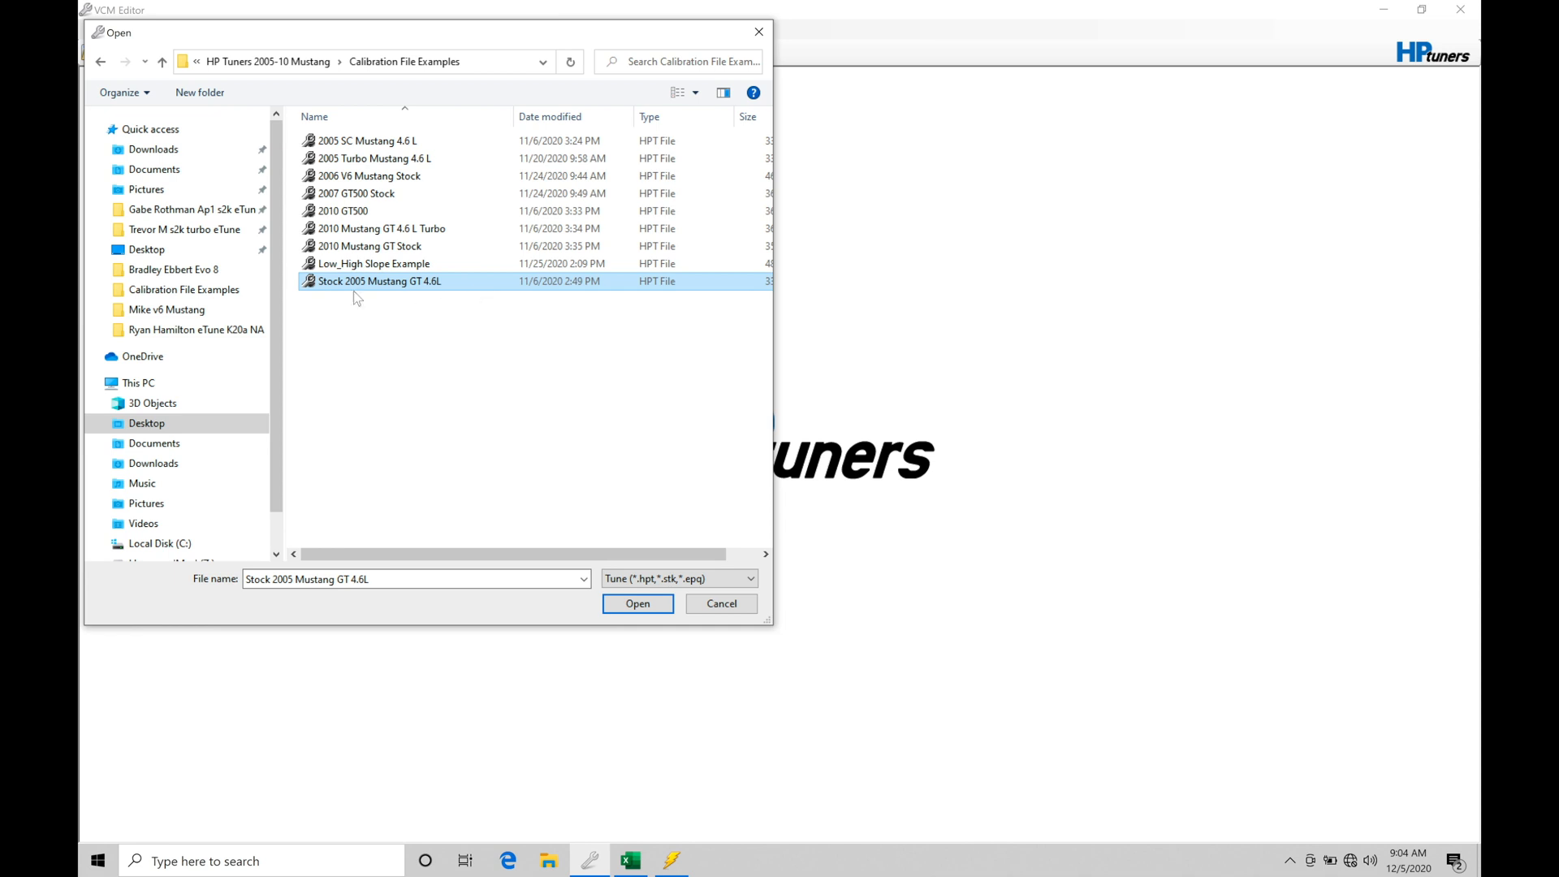
{"action": "left_click", "coordinate": [637, 603]}
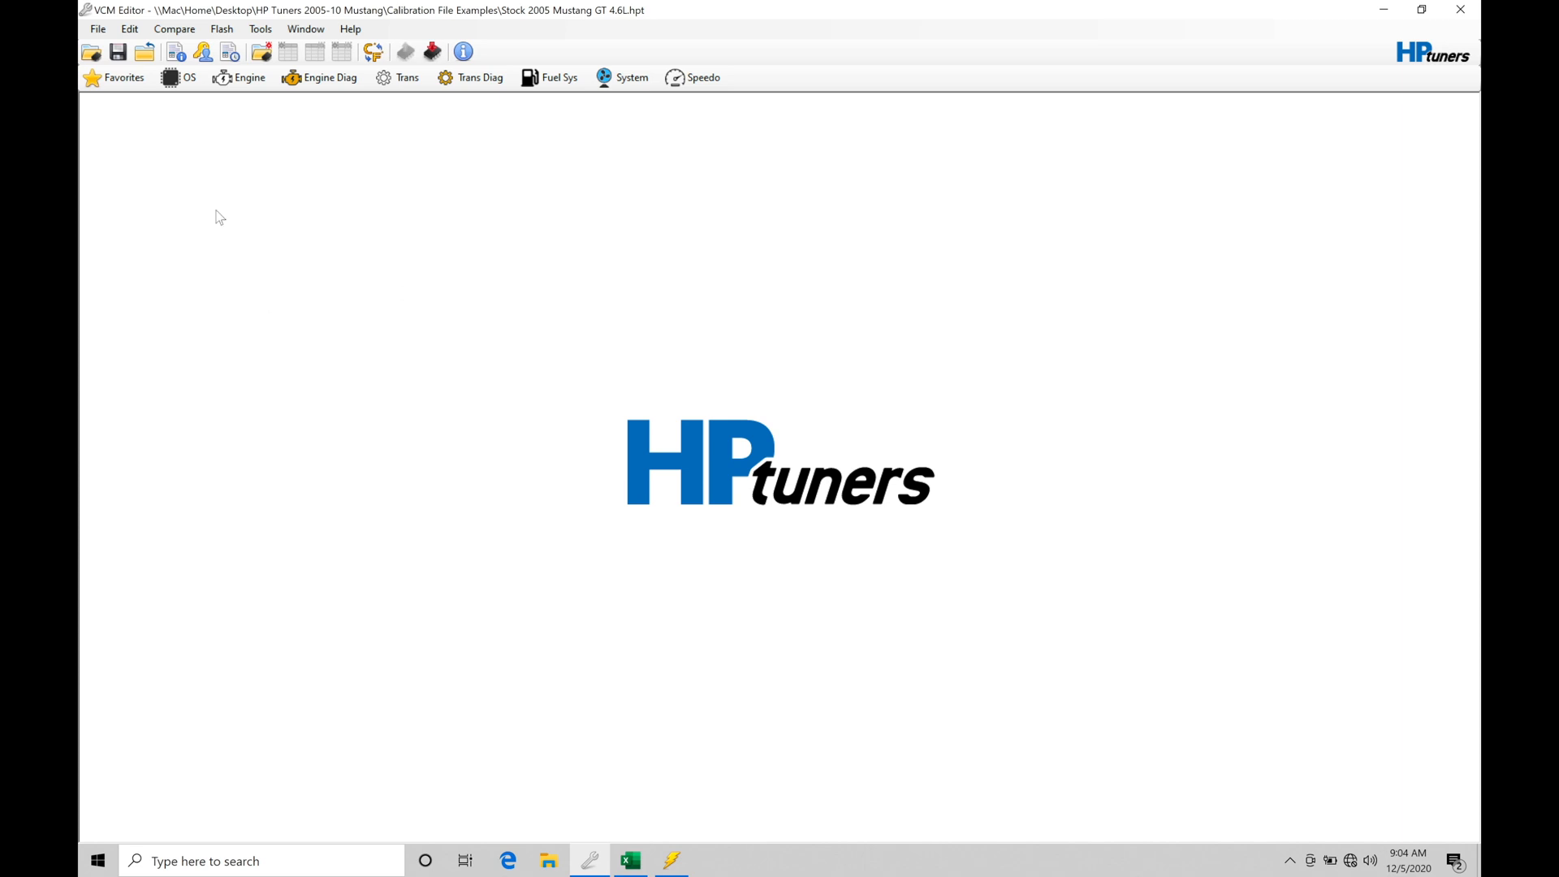
Go to Engine > Airflow > General and display the MAF Airflow vs. Voltage table
{"action": "left_click", "coordinate": [245, 78]}
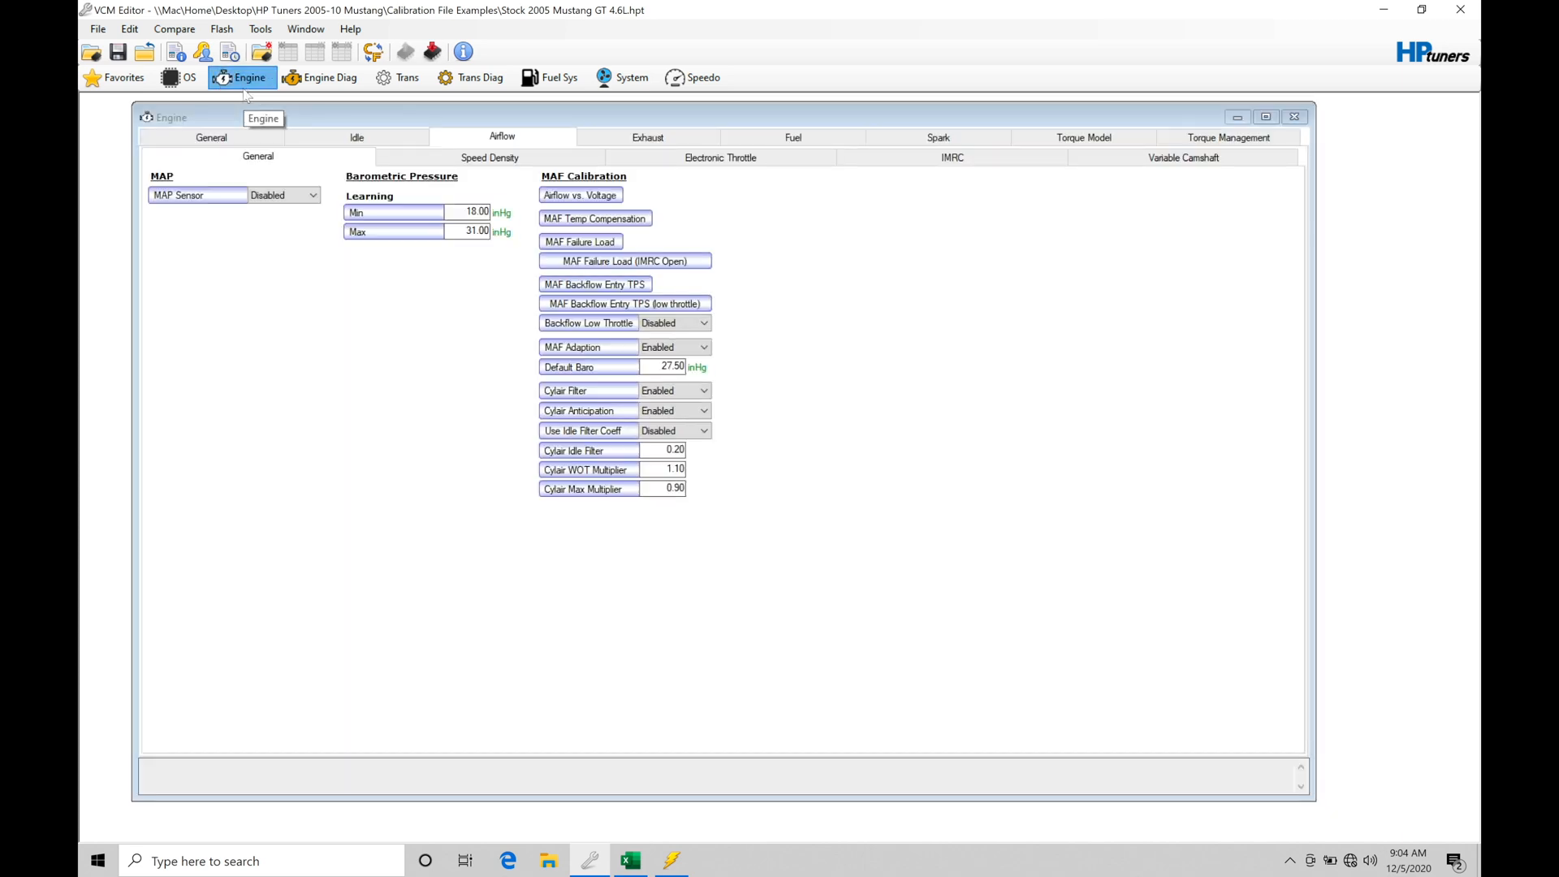
{"action": "left_click", "coordinate": [210, 137]}
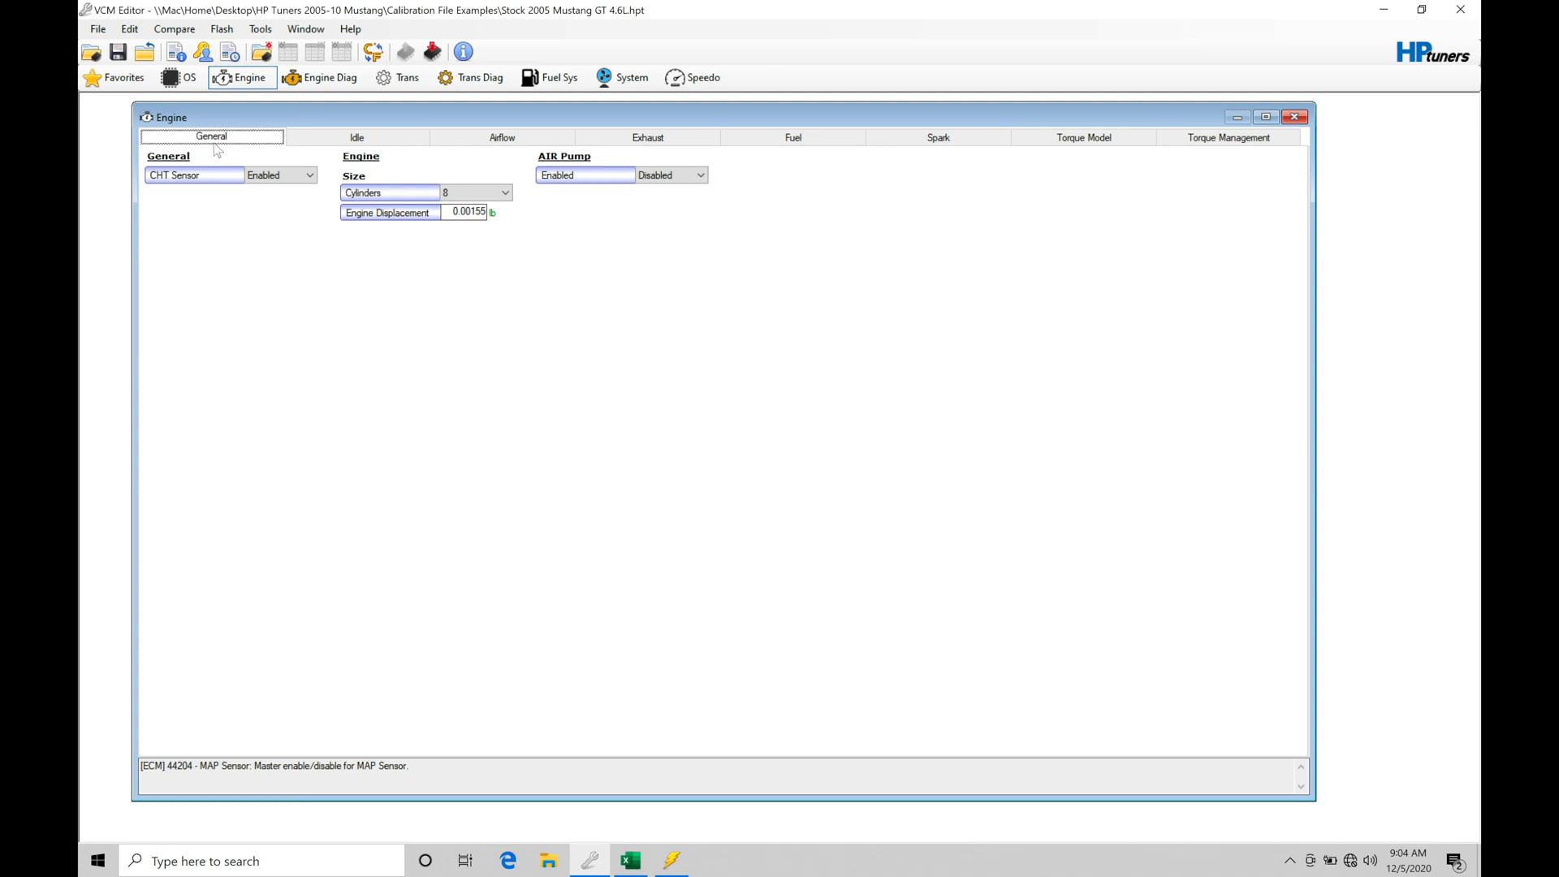
{"action": "left_click", "coordinate": [501, 137]}
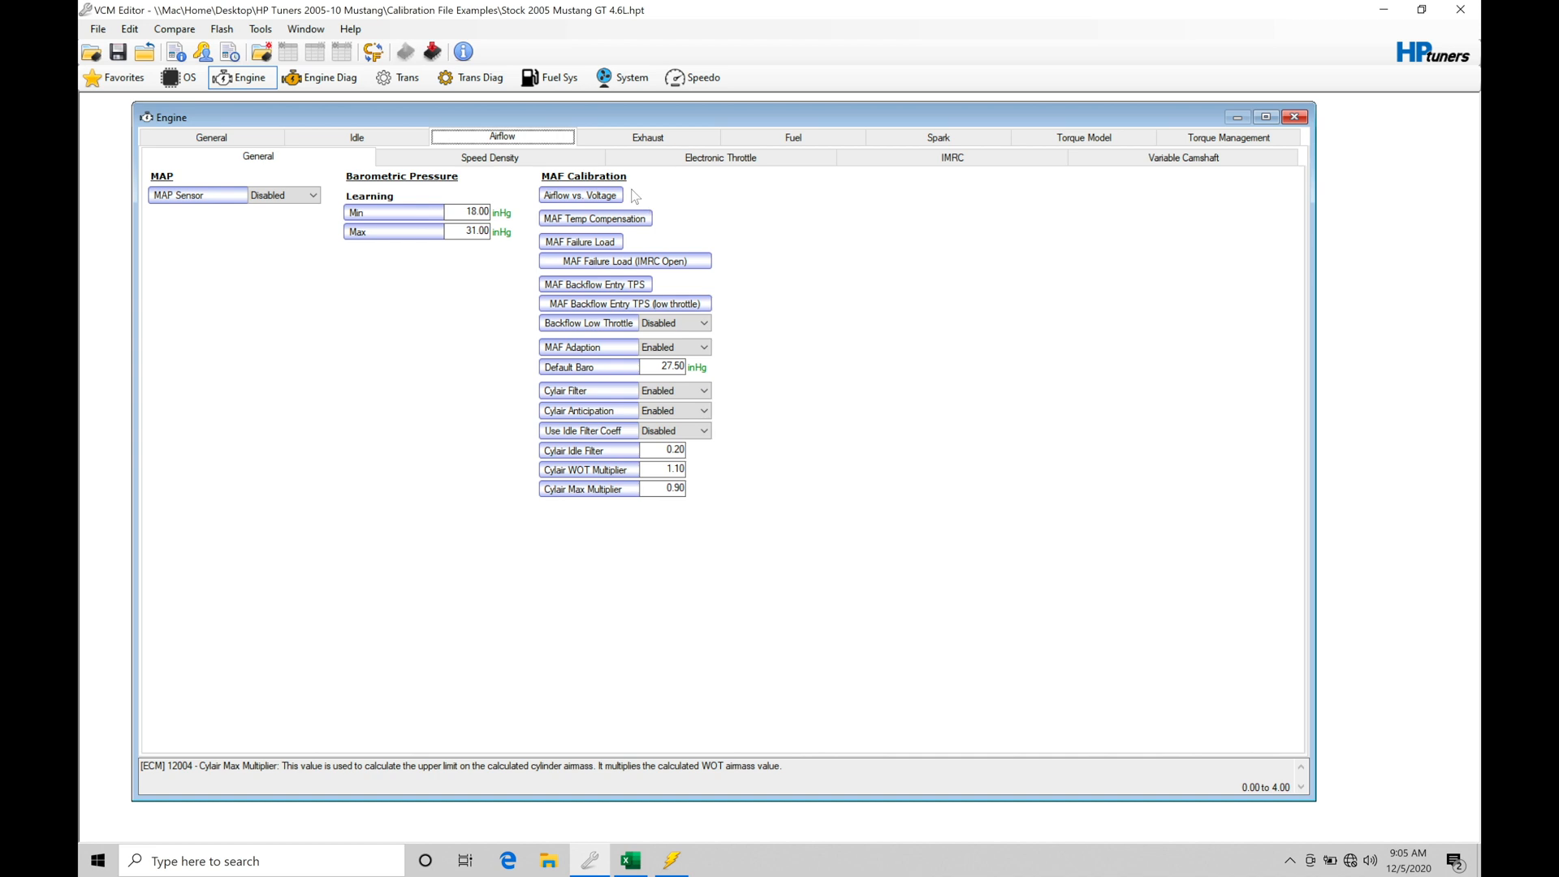
{"action": "left_click", "coordinate": [581, 196]}
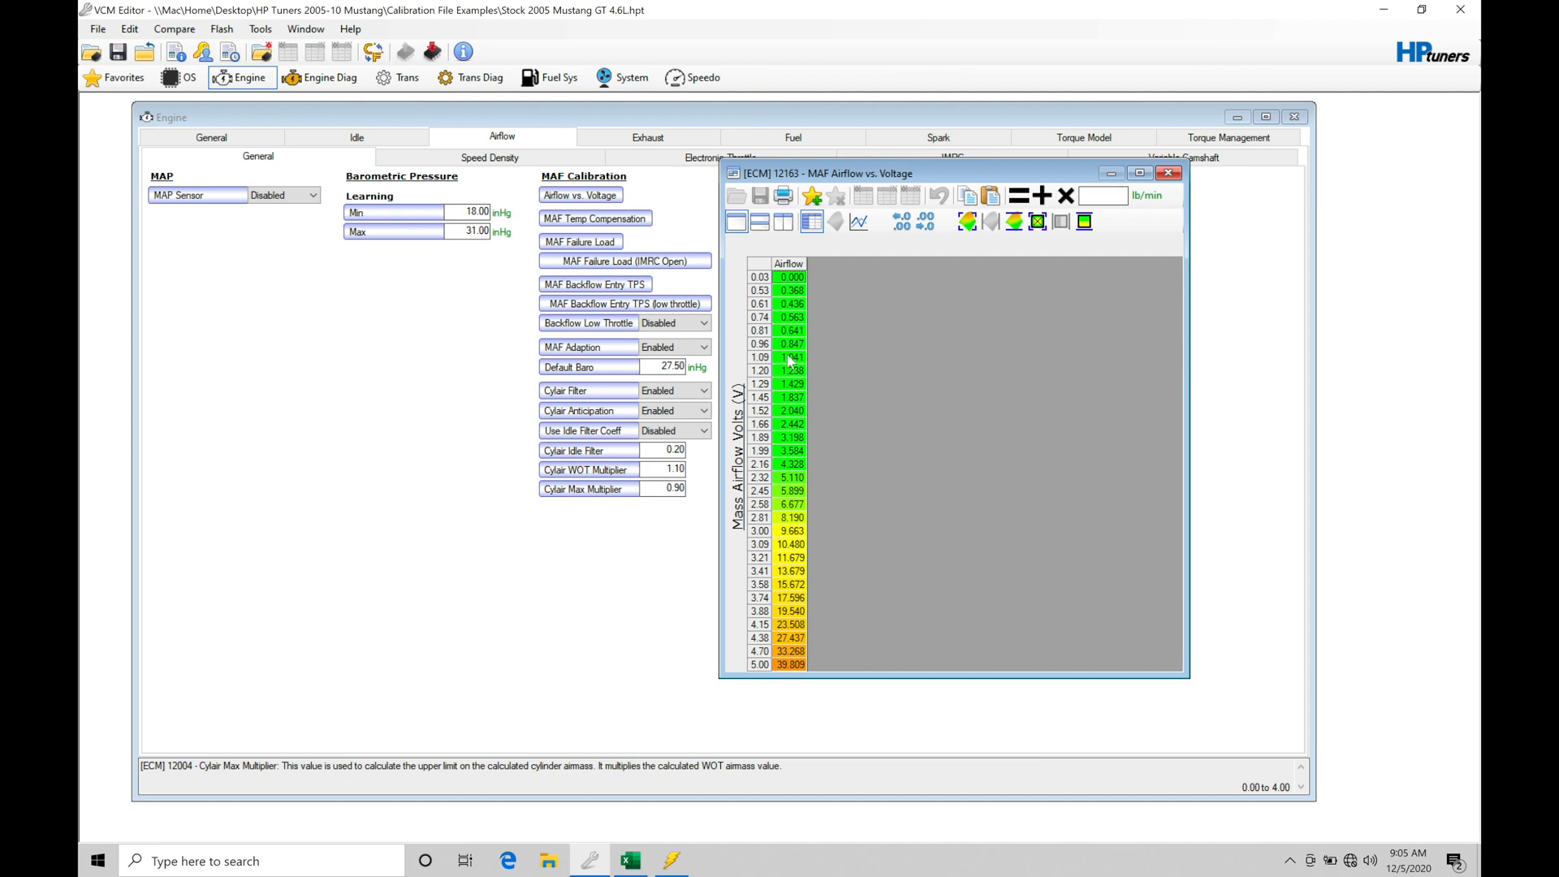
{"action": "left_click_drag", "start_coordinate": [794, 358], "coordinate": [791, 372]}
{"action": "left_click", "coordinate": [792, 469]}
{"action": "left_click", "coordinate": [800, 520]}
{"action": "left_click", "coordinate": [859, 223]}
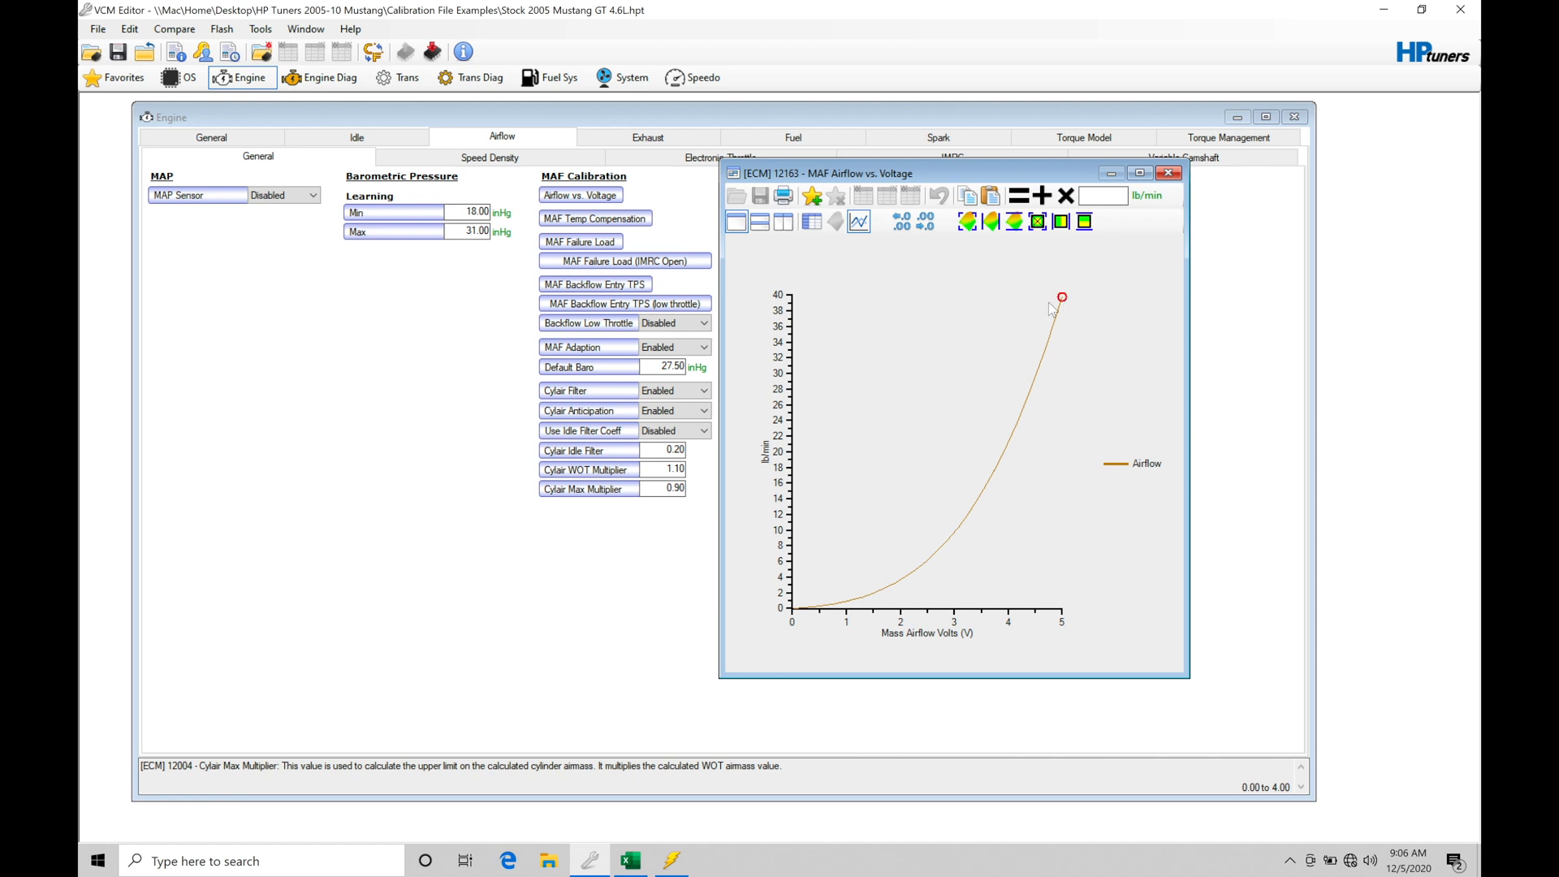
{"action": "left_click", "coordinate": [811, 221]}
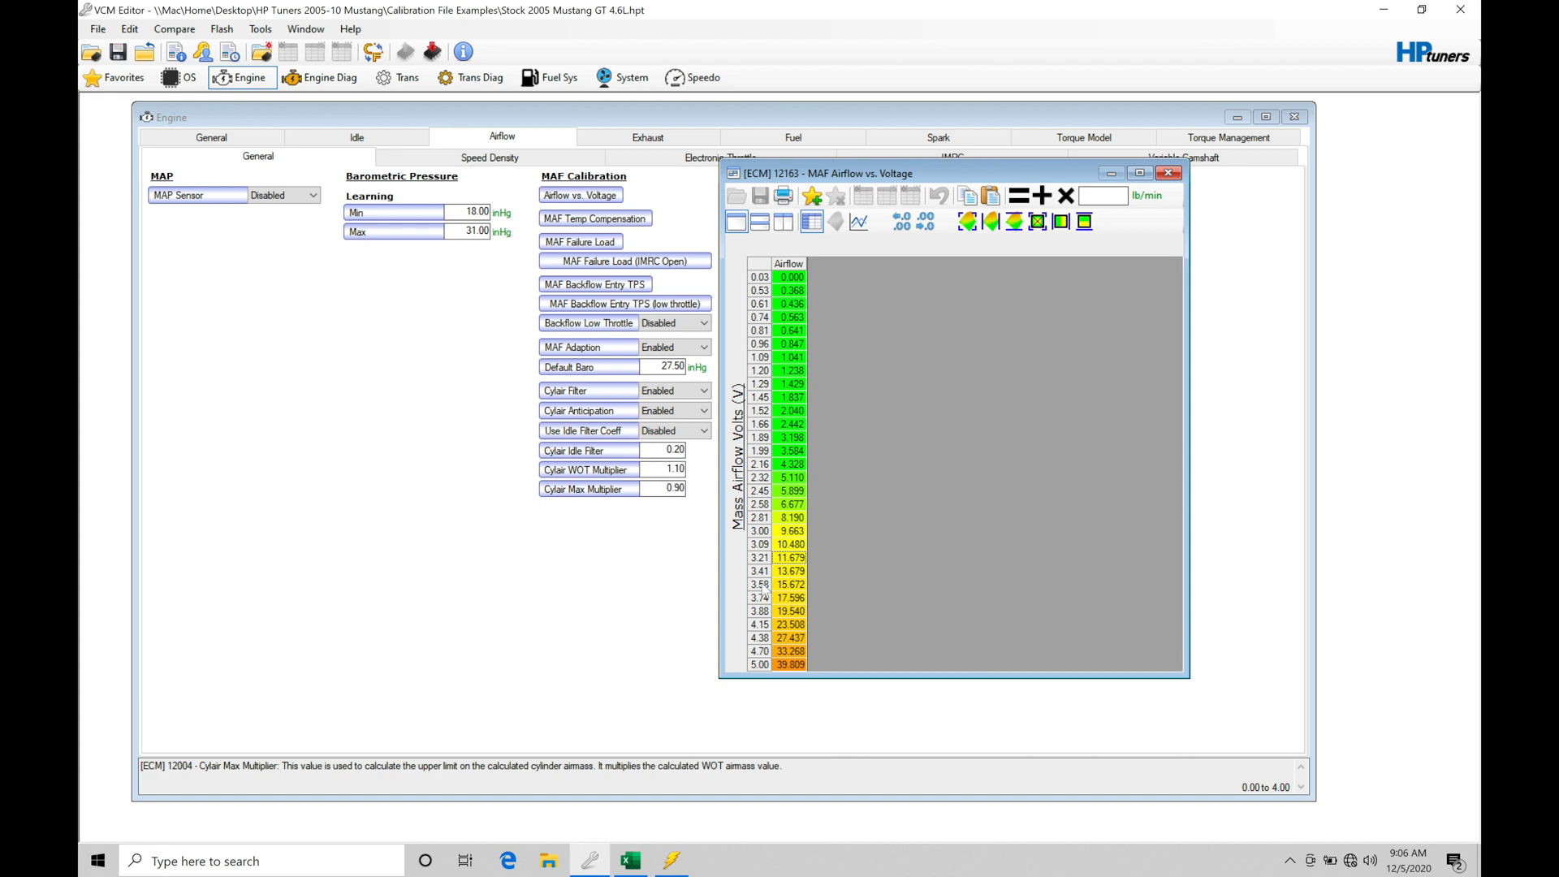
{"action": "left_click", "coordinate": [792, 571]}
{"action": "left_click", "coordinate": [1152, 197]}
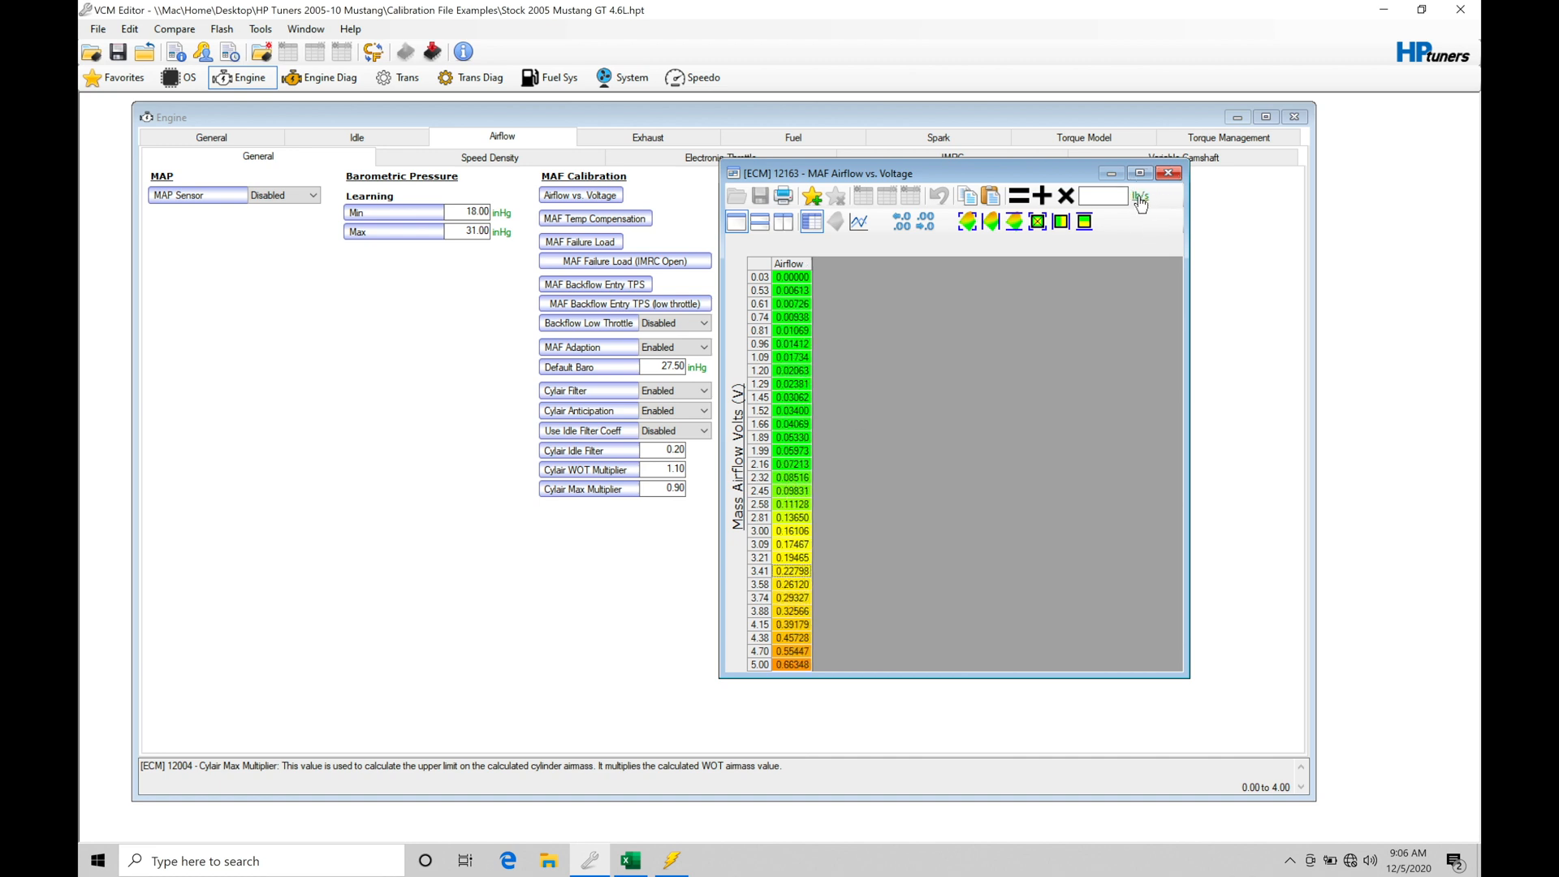
{"action": "left_click", "coordinate": [1145, 197]}
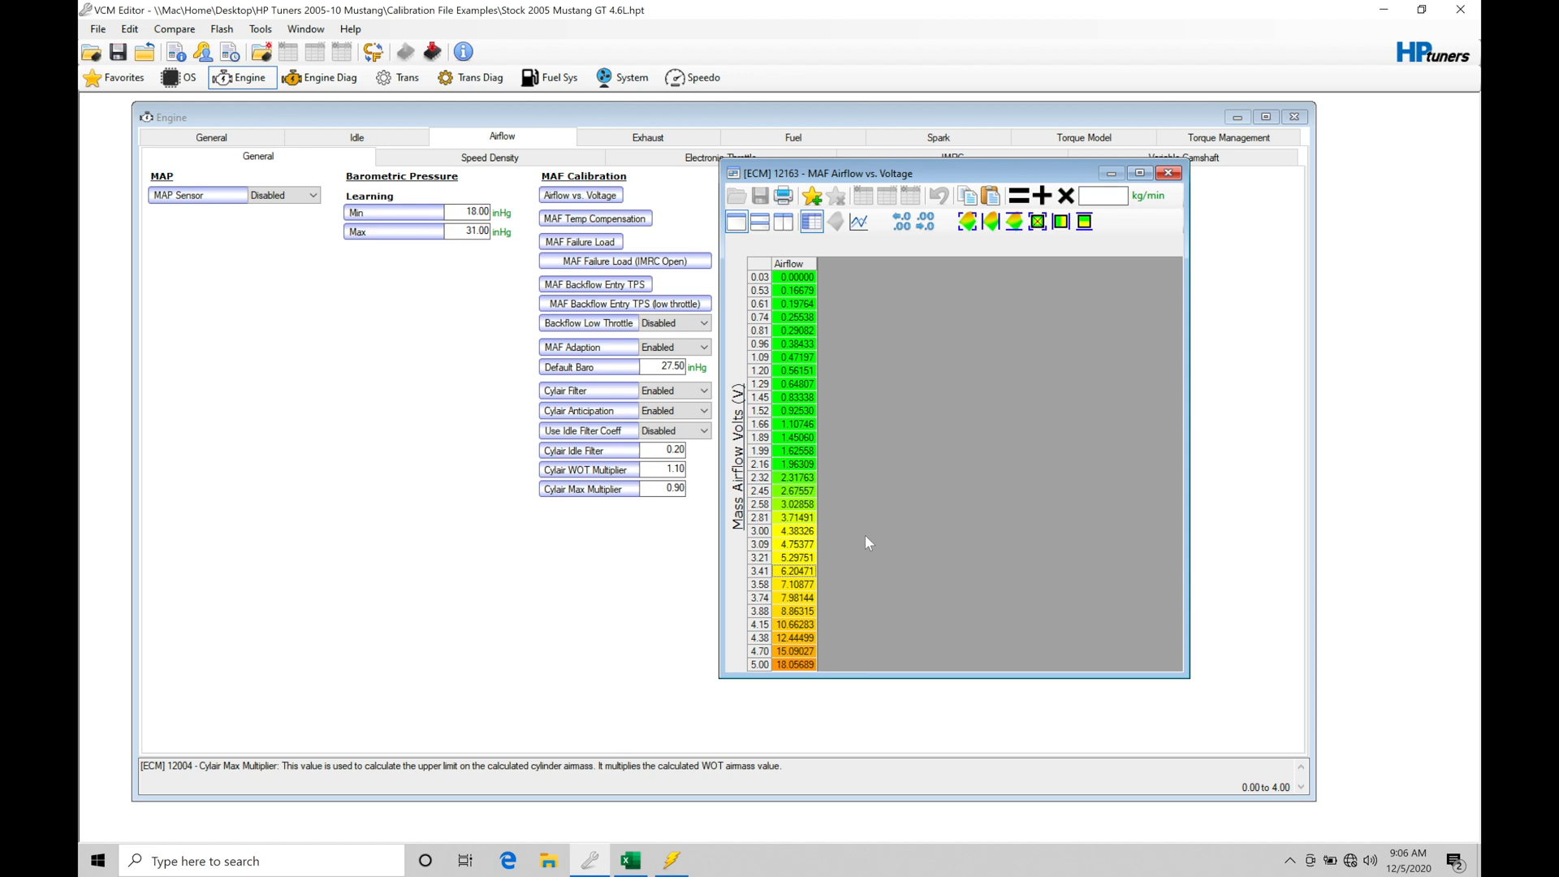
{"action": "left_click", "coordinate": [1145, 196]}
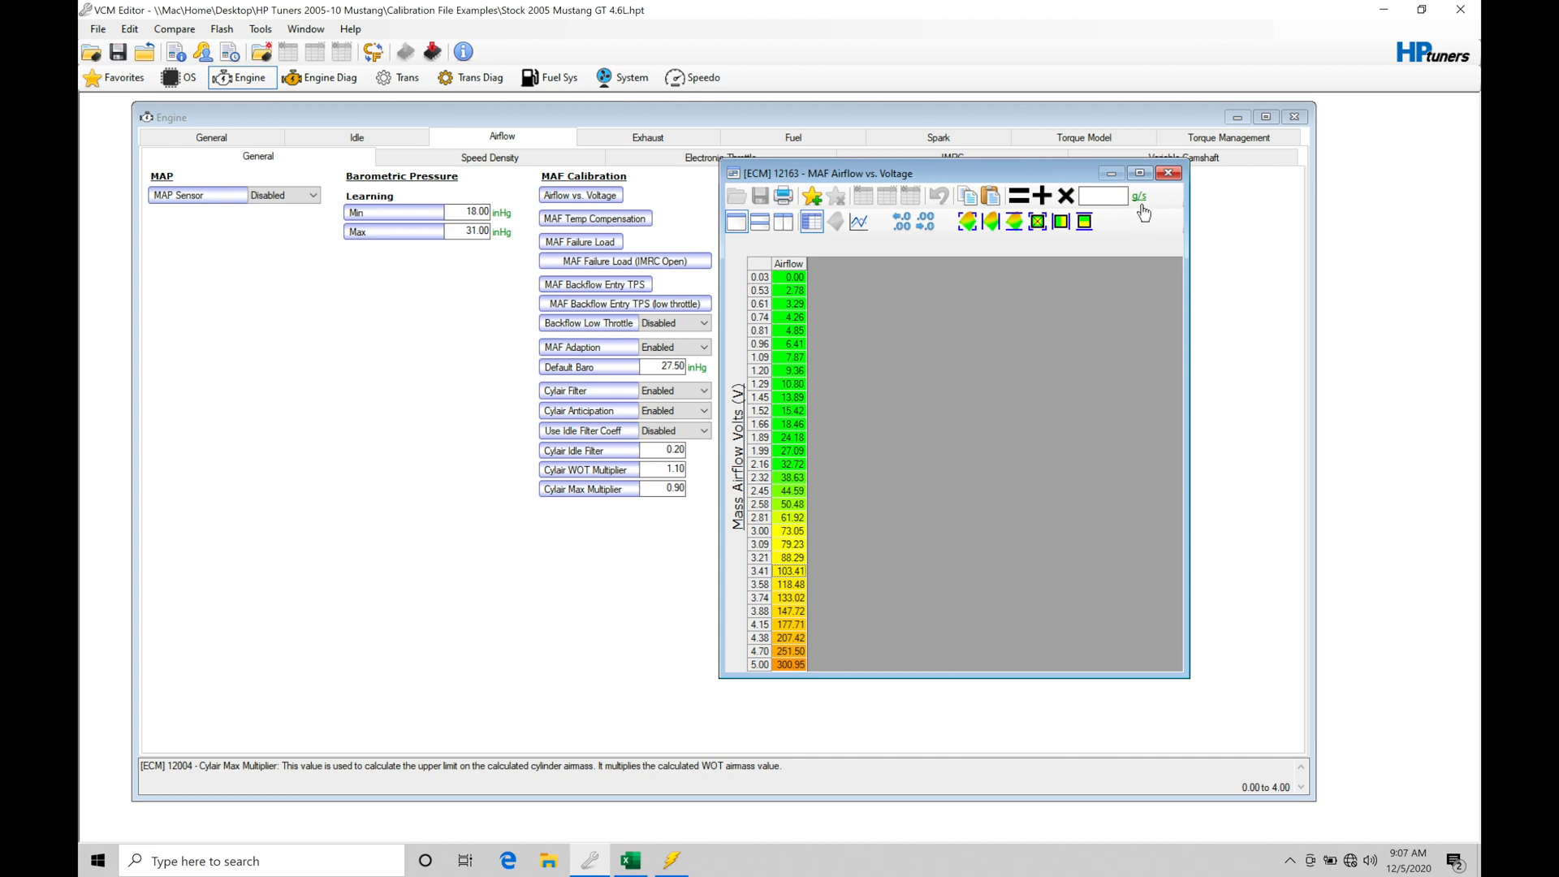
{"action": "left_click", "coordinate": [1144, 197]}
{"action": "left_click", "coordinate": [1147, 199]}
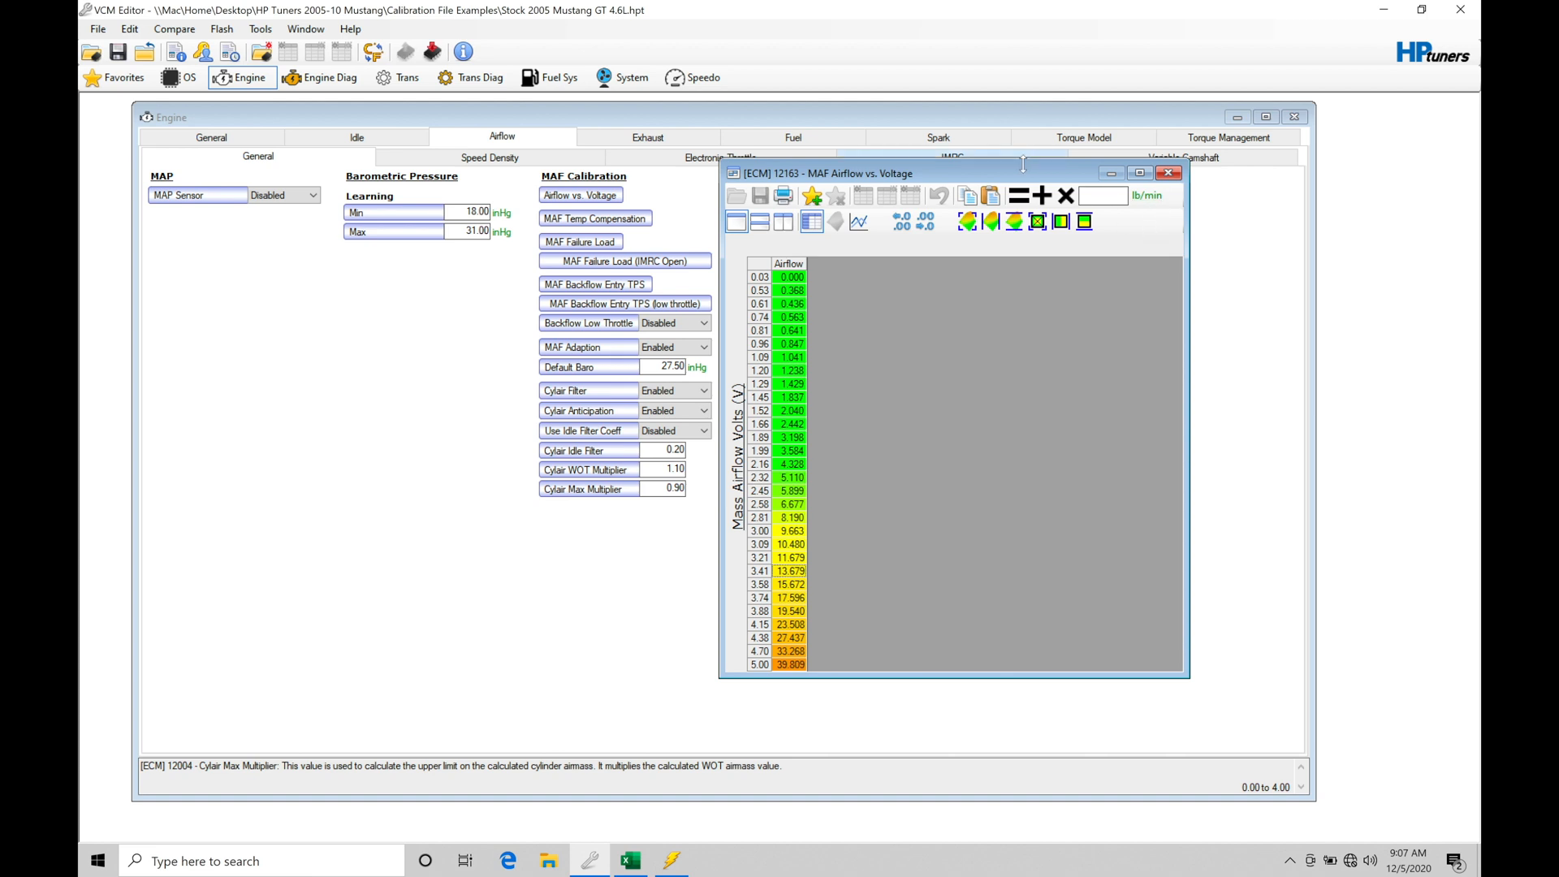
{"action": "left_click_drag", "start_coordinate": [1026, 174], "coordinate": [1033, 189]}
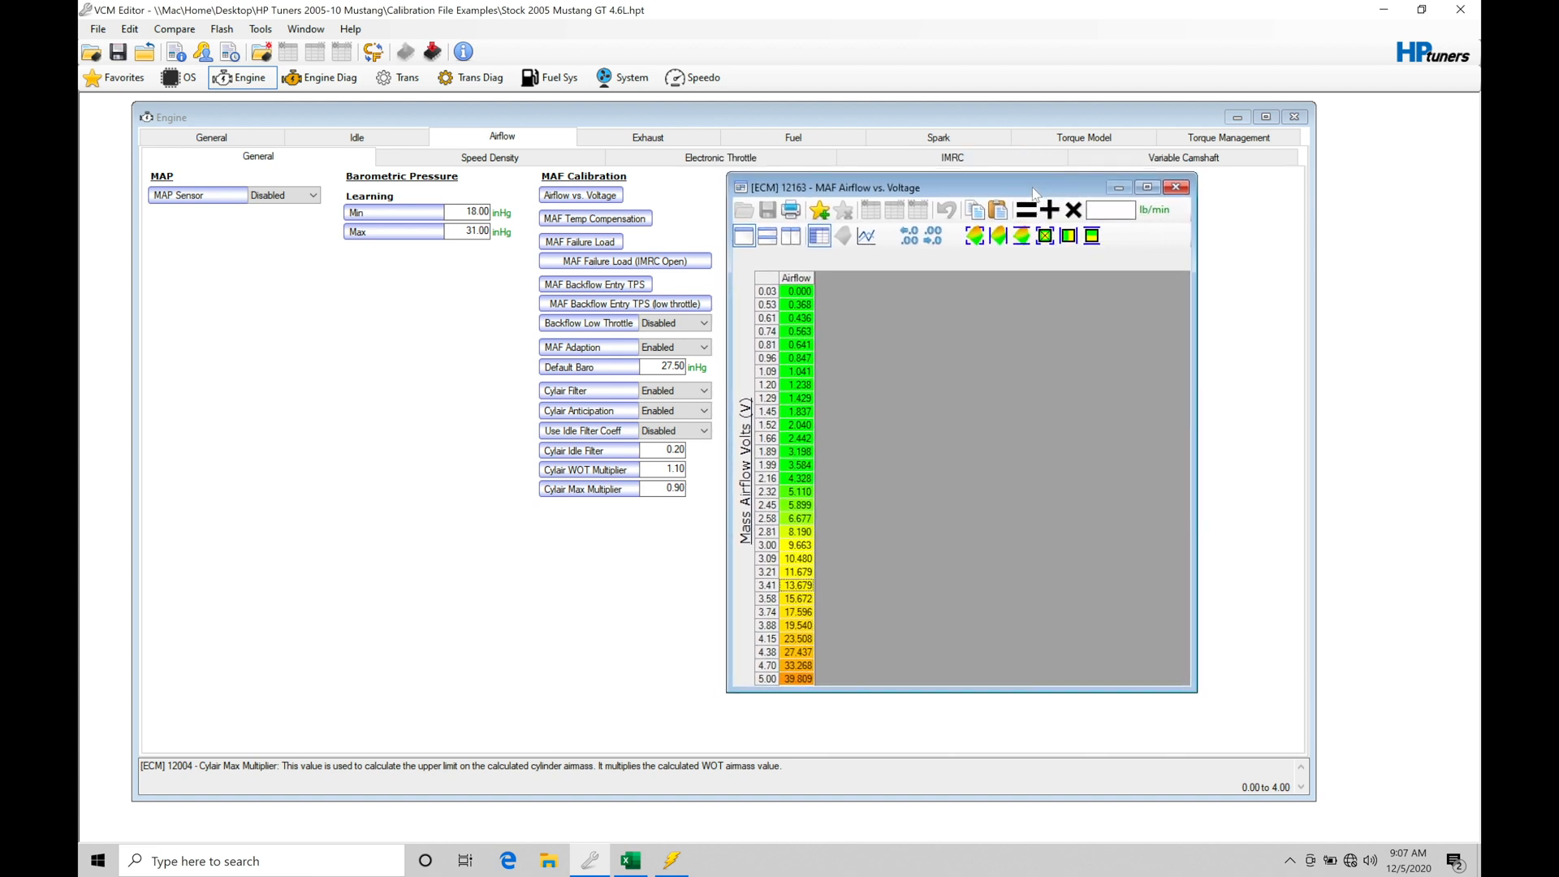